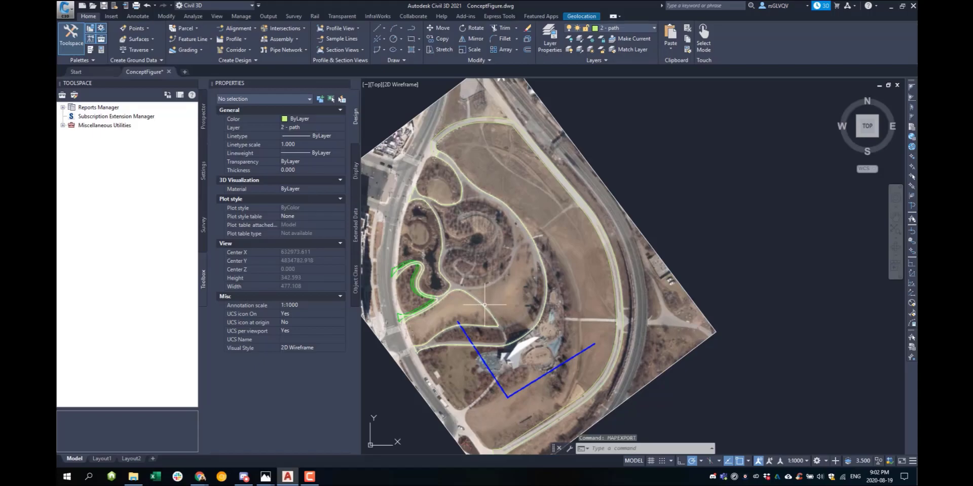
- Start a map export of the drawing to a shapefile named "2 - path" in the Documents folder
left_click(484, 306)
key("Escape")
key("Escape")
type("mapexport")
key("Return")
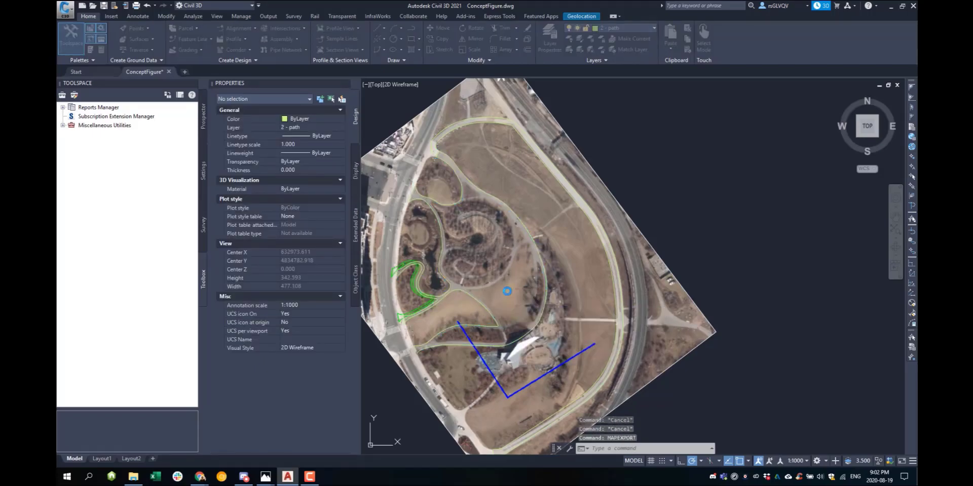
type("2 - path")
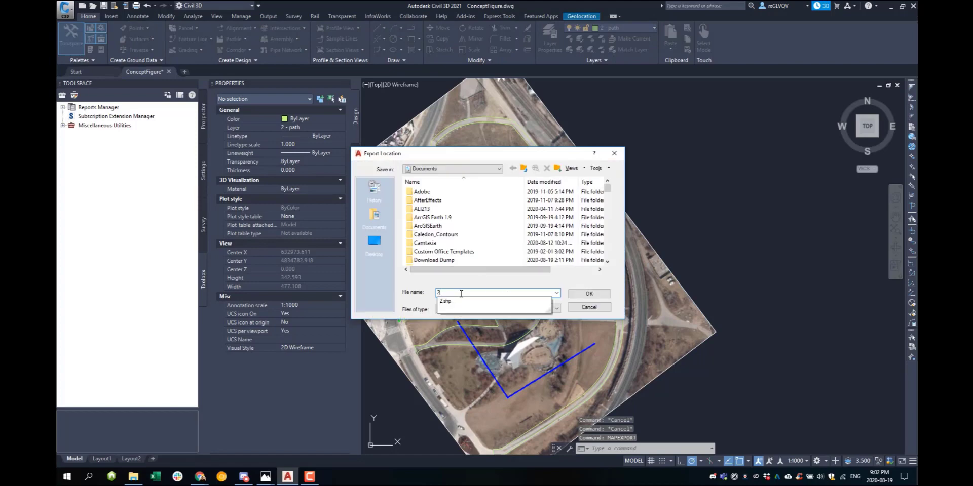
left_click(583, 296)
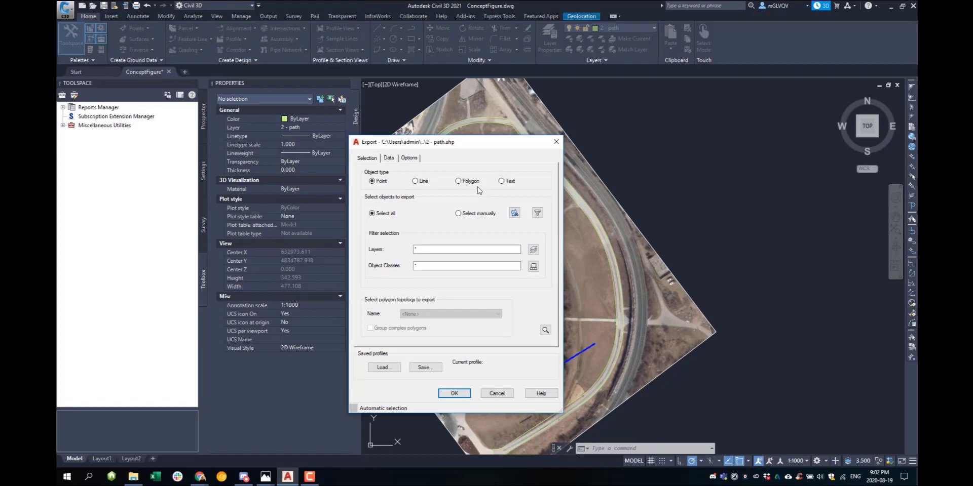
- Select all objects on the "2 - path" layer and export them, treating closed polylines as polygons
left_click(537, 213)
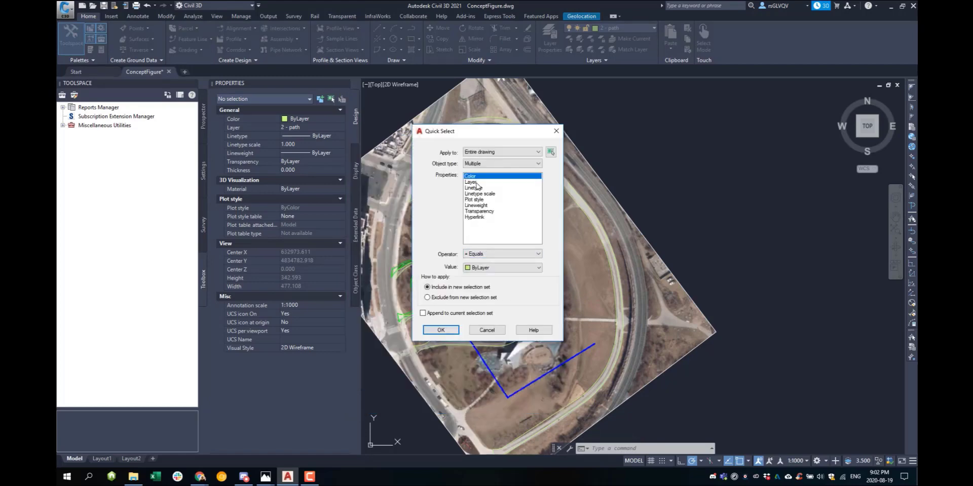
left_click(476, 183)
left_click(502, 267)
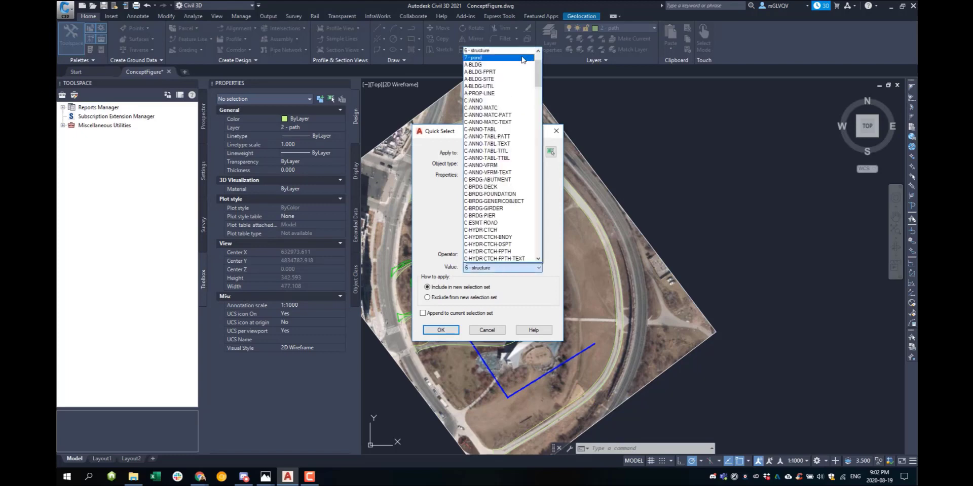
left_click_drag(538, 67, 537, 56)
left_click(485, 65)
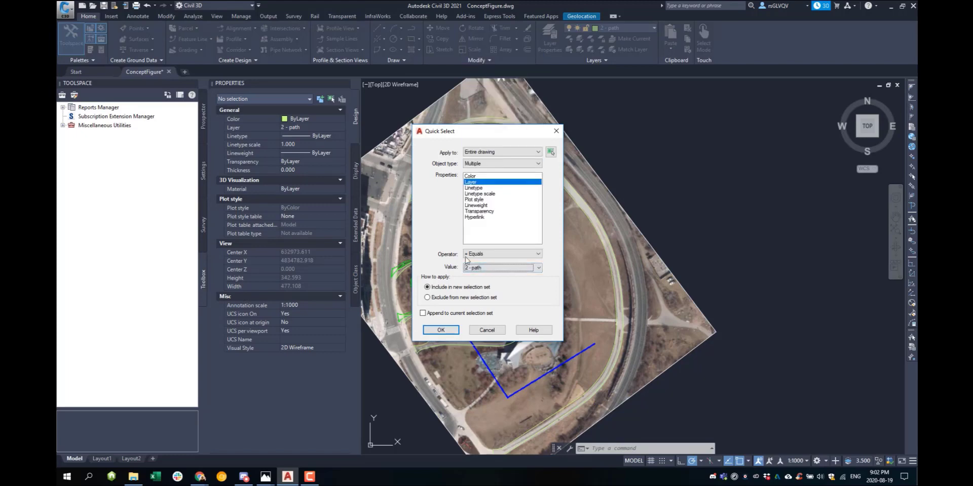
left_click(450, 331)
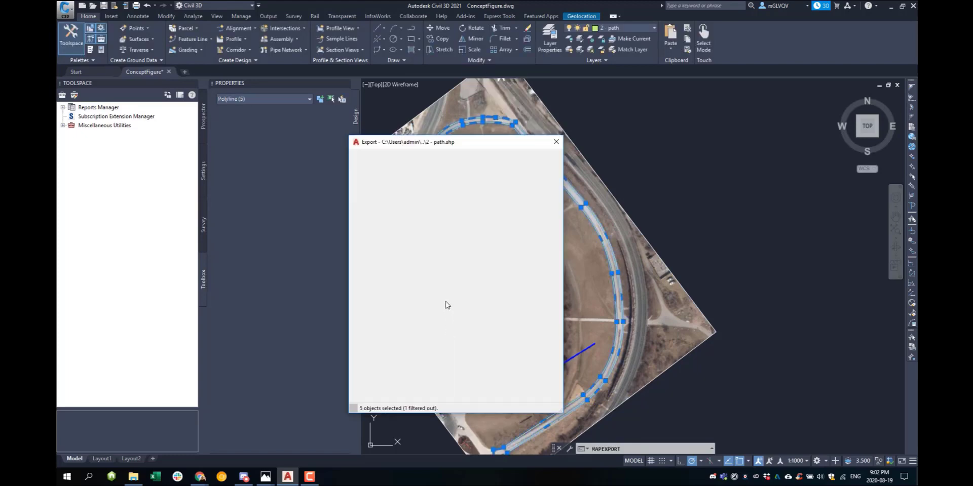
left_click(409, 158)
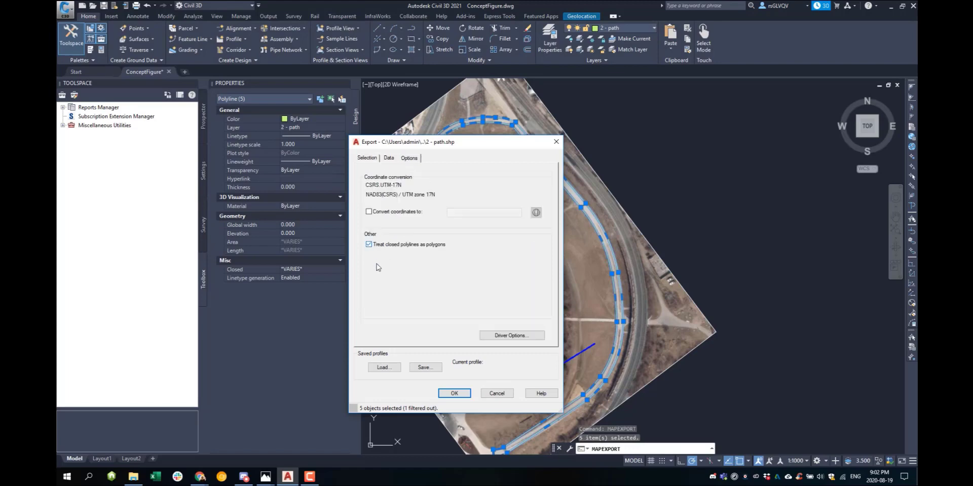
left_click(448, 394)
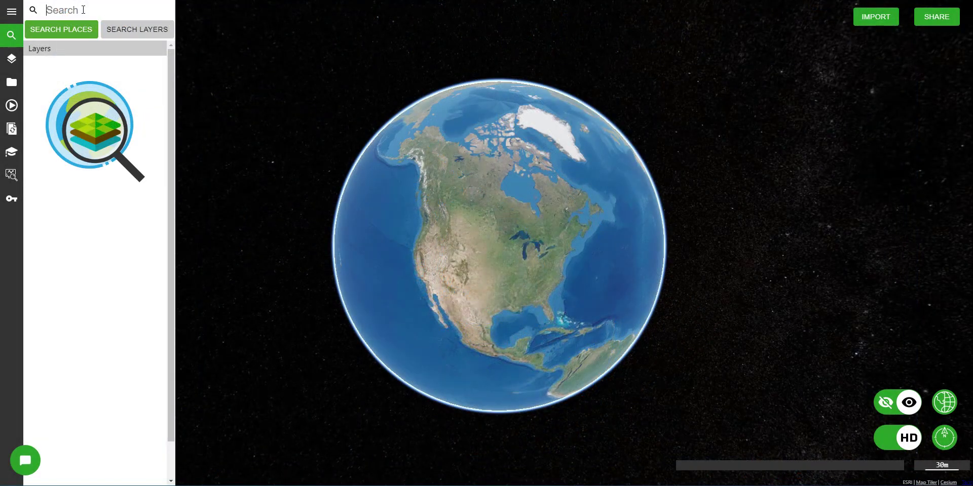
- Switch to the web globe application, search places for "corktown commons" and go to the Corktown Common location
type("corktown commons")
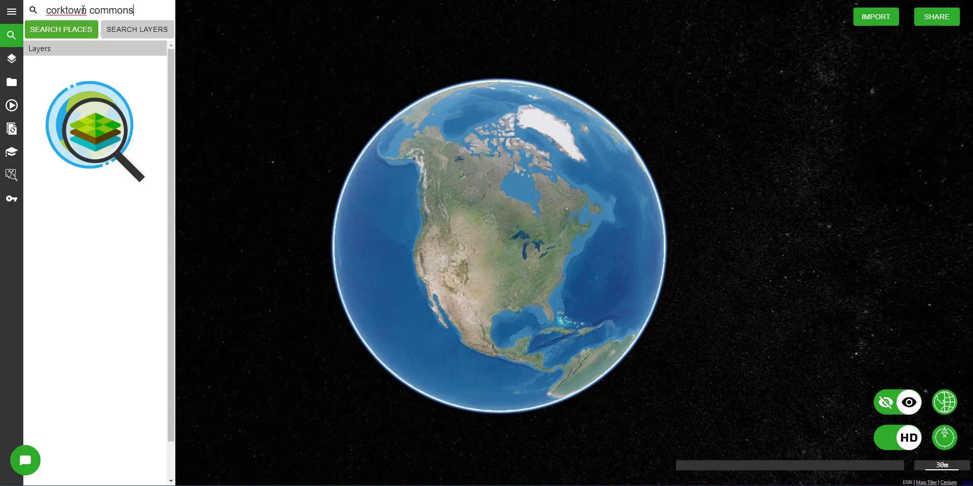
key("Return")
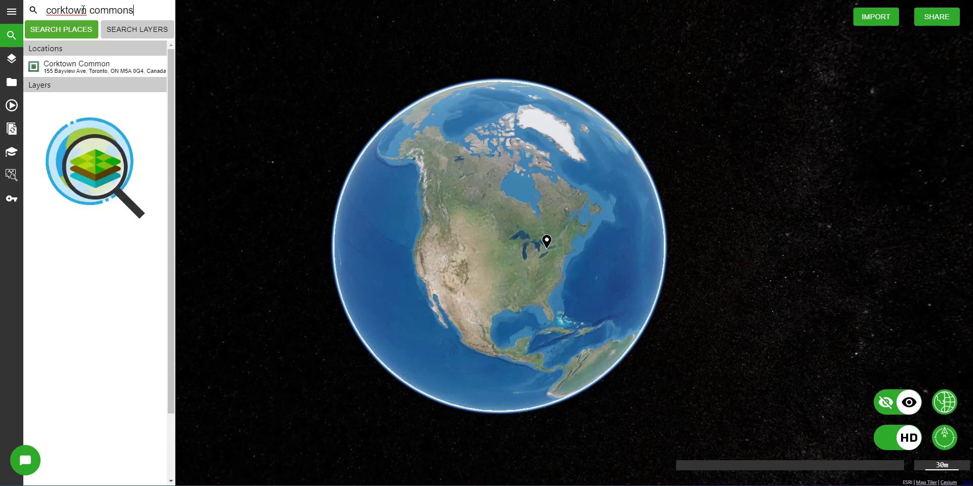
left_click(87, 73)
left_click(87, 73)
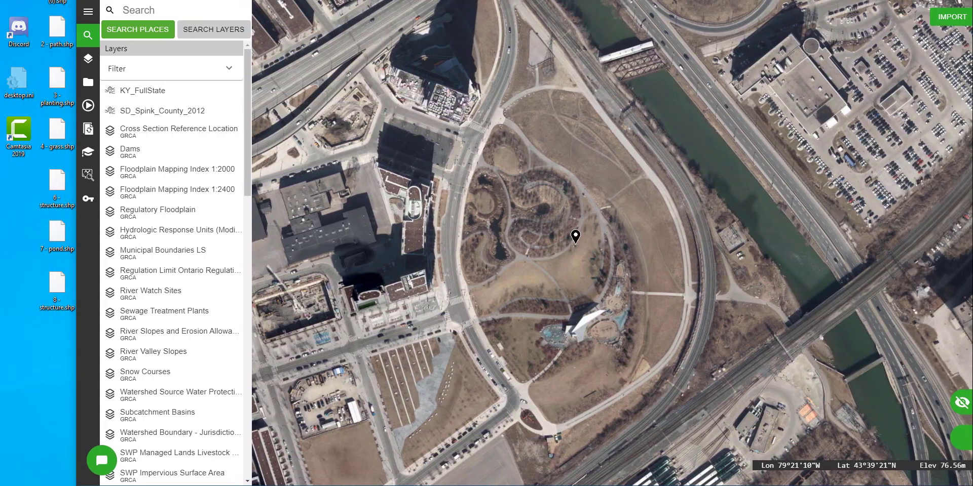
- Import 2 - path.shp from the desktop onto the map using the UTM Zone 17N projection
left_click_drag(57, 28, 435, 144)
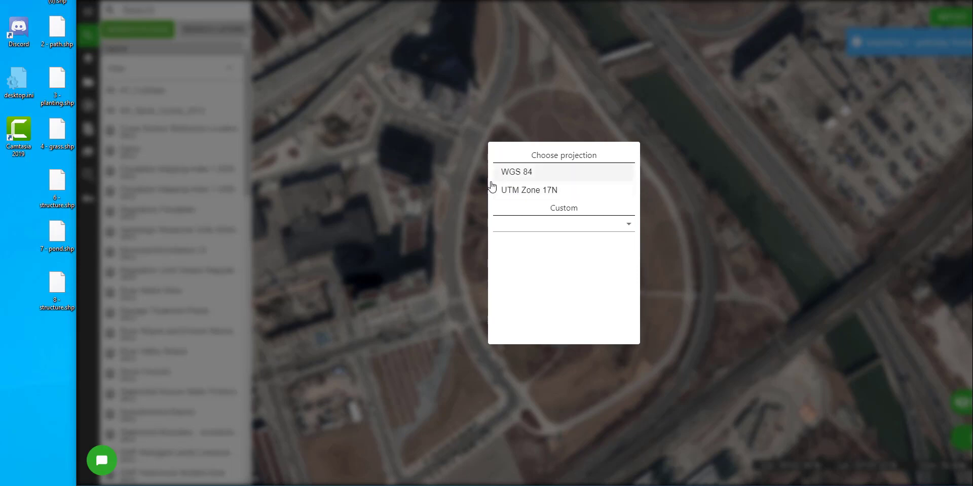
left_click(531, 198)
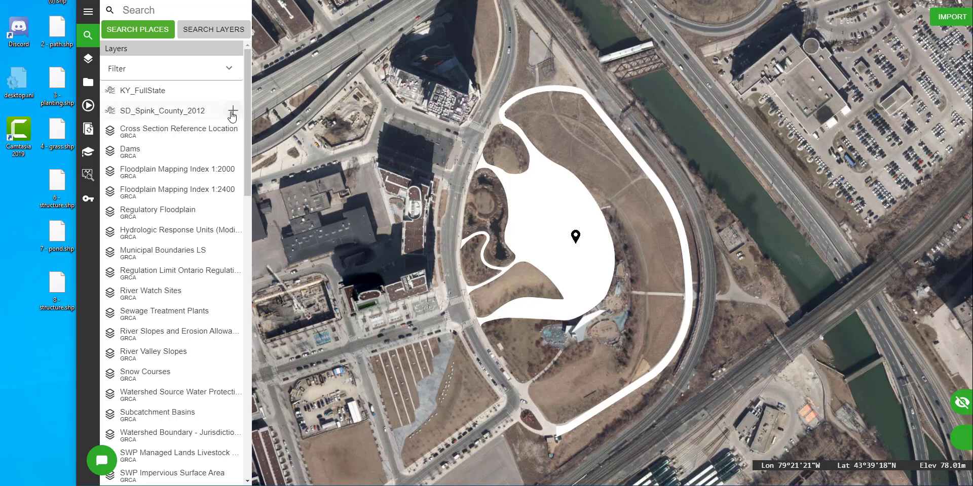
- Colour the 2 - path.shp polygons #292929 and make them slightly transparent
left_click(88, 60)
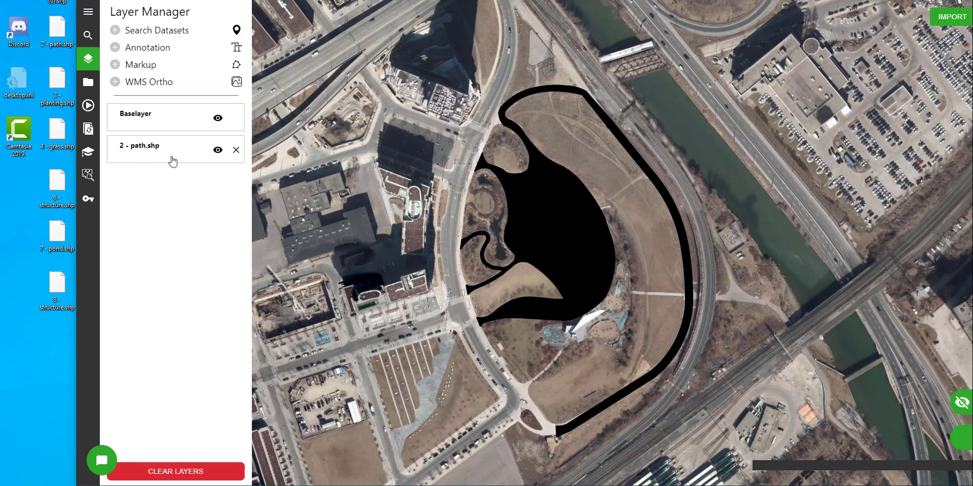
left_click(172, 161)
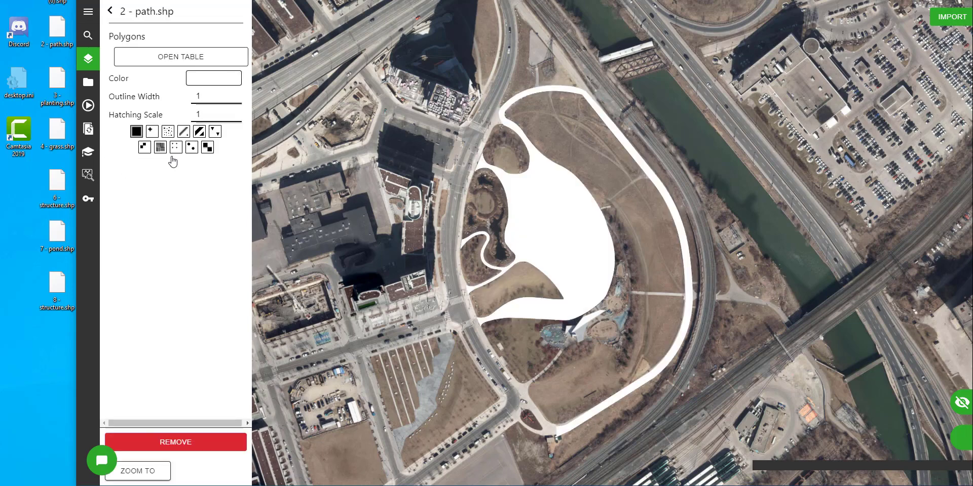
left_click(221, 81)
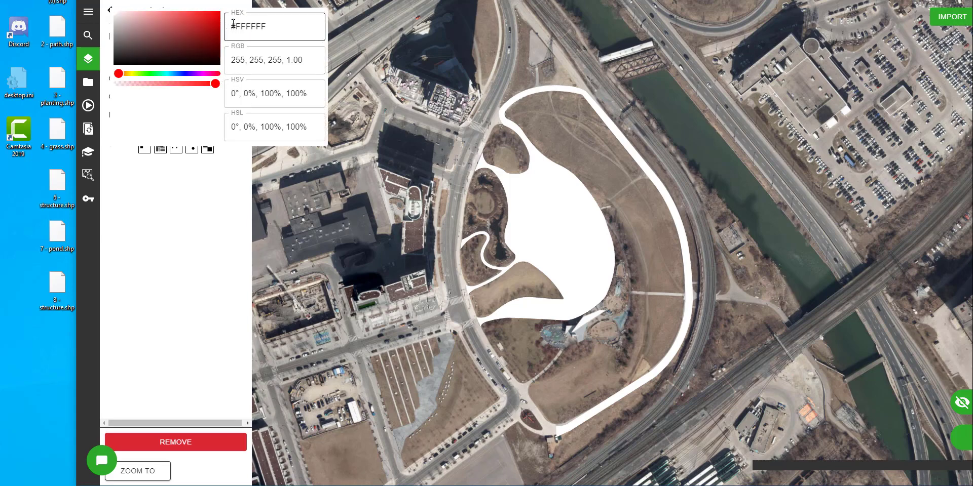
left_click(260, 29)
key("shift+Home")
right_click(260, 29)
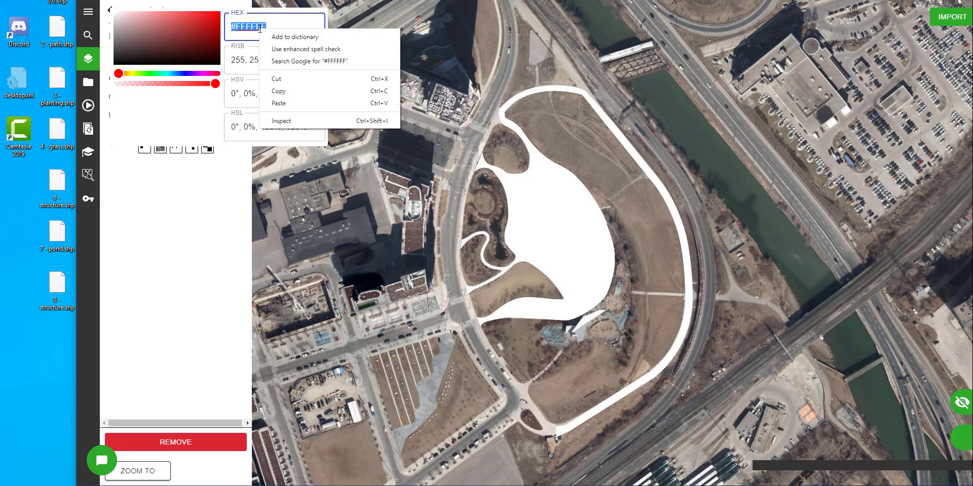
left_click(290, 102)
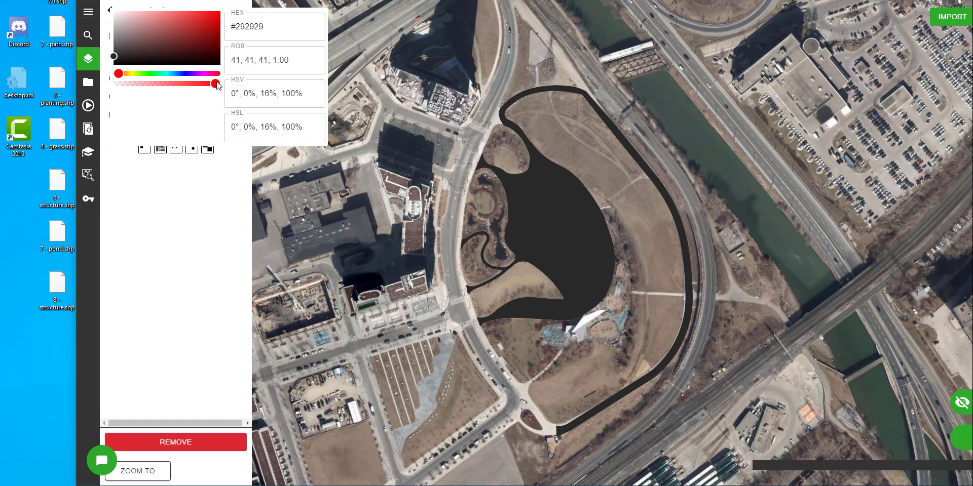
mouse_move(217, 85)
left_mouse_down()
mouse_move(132, 86)
mouse_move(208, 88)
left_mouse_up()
left_click(227, 223)
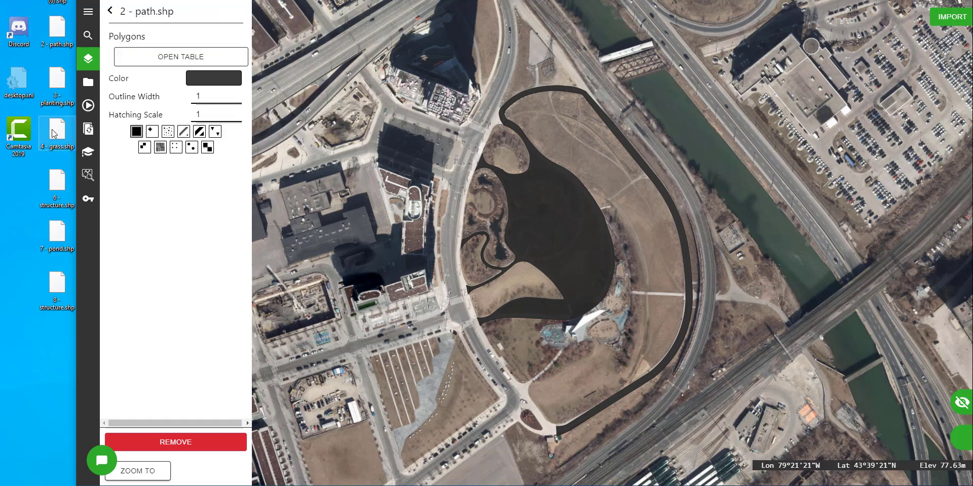
- Import 4 - grass.shp from the desktop onto the map using the UTM Zone 17N projection
left_click_drag(63, 131, 403, 169)
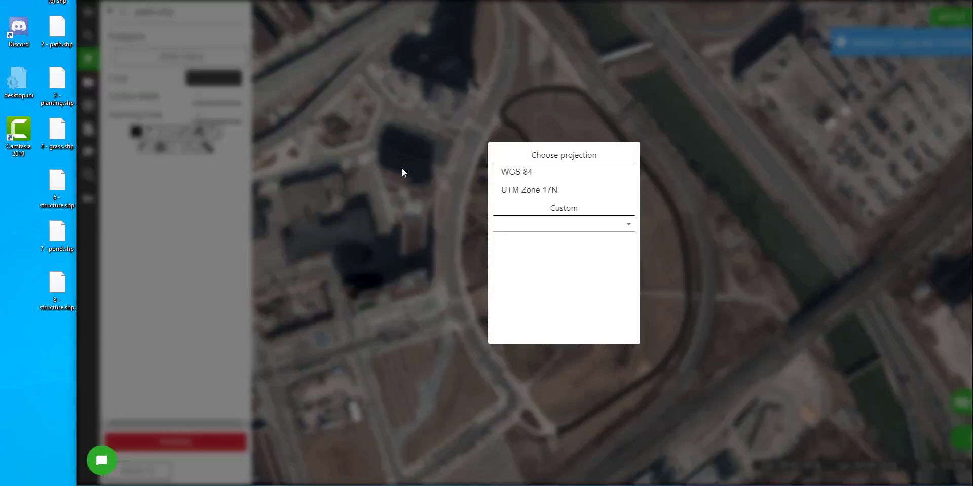
left_click(524, 192)
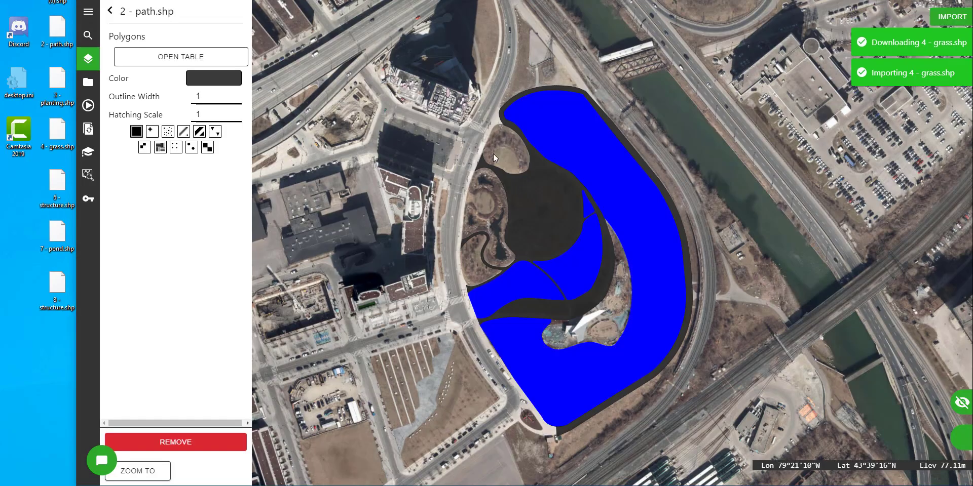
- Colour the 4 - grass.shp polygons #8FBC74 with an opacity of 0.80
left_click(110, 10)
left_click(127, 175)
left_click(213, 77)
triple_click(251, 25)
right_click(249, 29)
left_click(278, 108)
left_click(220, 173)
left_click(218, 77)
left_click_drag(220, 92, 201, 92)
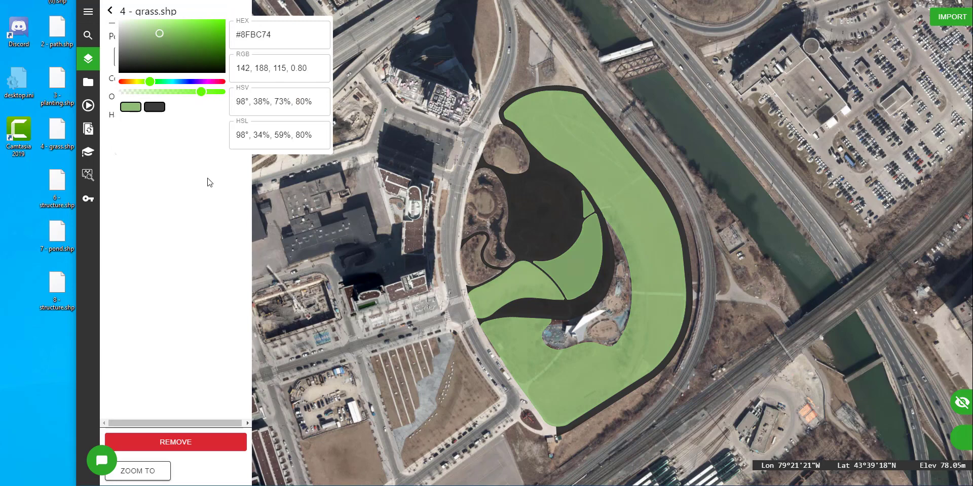
left_click(208, 181)
- Import 3 - planting.shp from the desktop onto the map using the UTM Zone 17N projection
left_click_drag(56, 81, 405, 135)
left_click(558, 198)
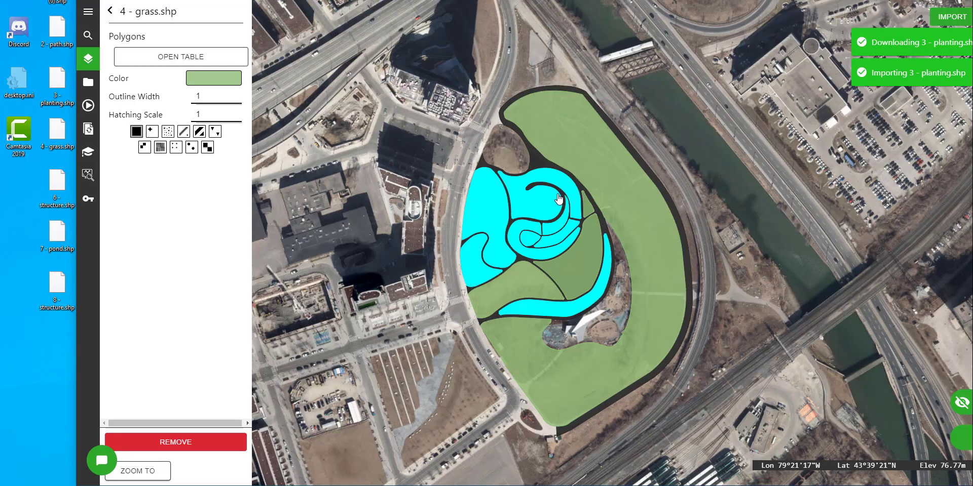
- Colour the 3 - planting.shp polygons dark olive green using a pasted hex value
left_click(109, 11)
left_click(168, 180)
left_click(213, 78)
left_click(266, 27)
right_click(267, 27)
left_click(310, 114)
left_click(215, 267)
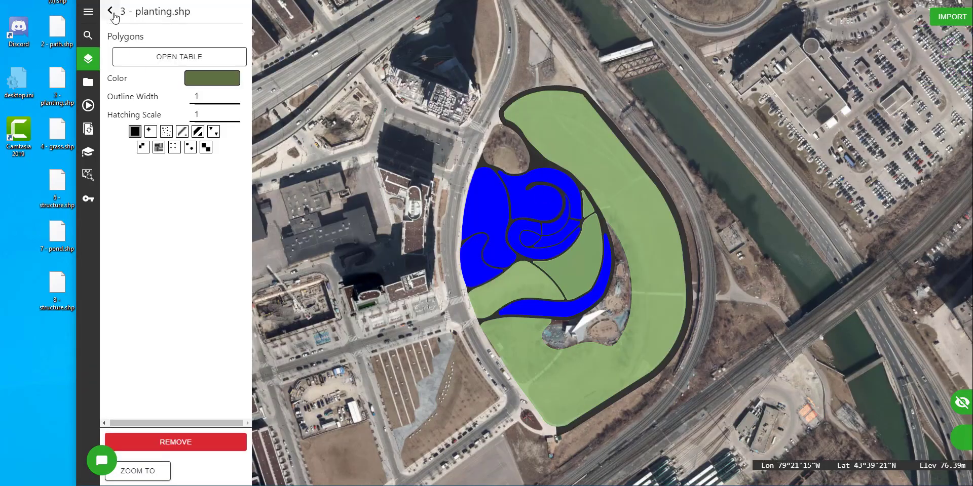
- Change the 3 - planting.shp polygons to a lighter medium green and apply the scattered-dot hatching
left_click(109, 11)
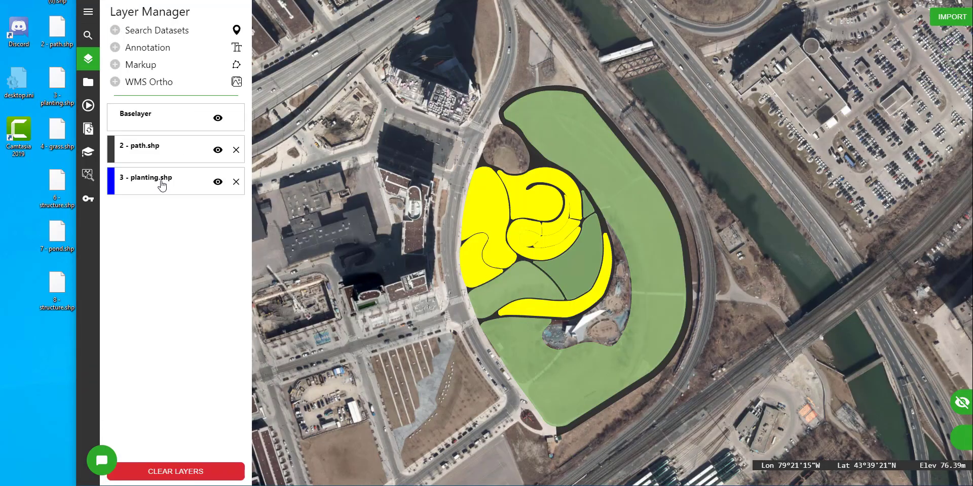
left_click(160, 182)
left_click(213, 78)
left_click(253, 26)
right_click(255, 26)
left_click(274, 99)
left_click(226, 219)
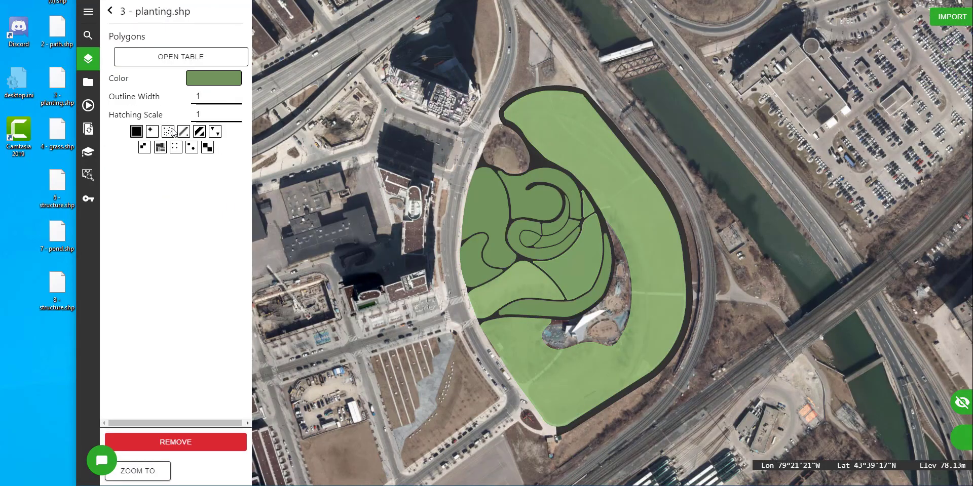
left_click(173, 133)
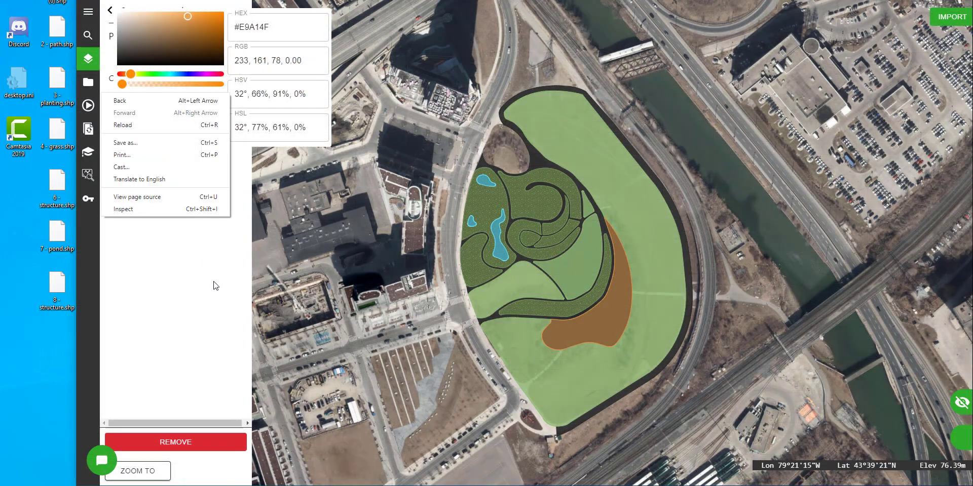
left_click(205, 146)
left_click(238, 94)
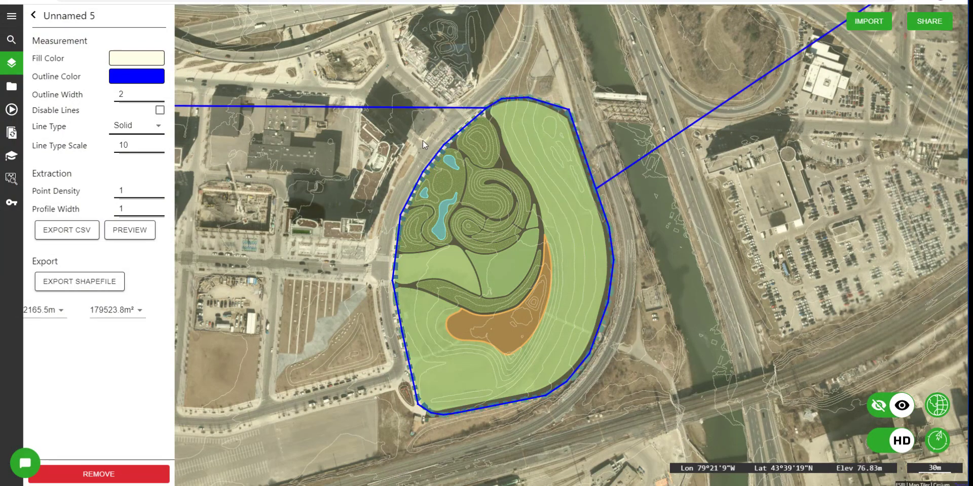
- Make the outline colour of the measurement polygon around the park fully transparent
left_click(131, 80)
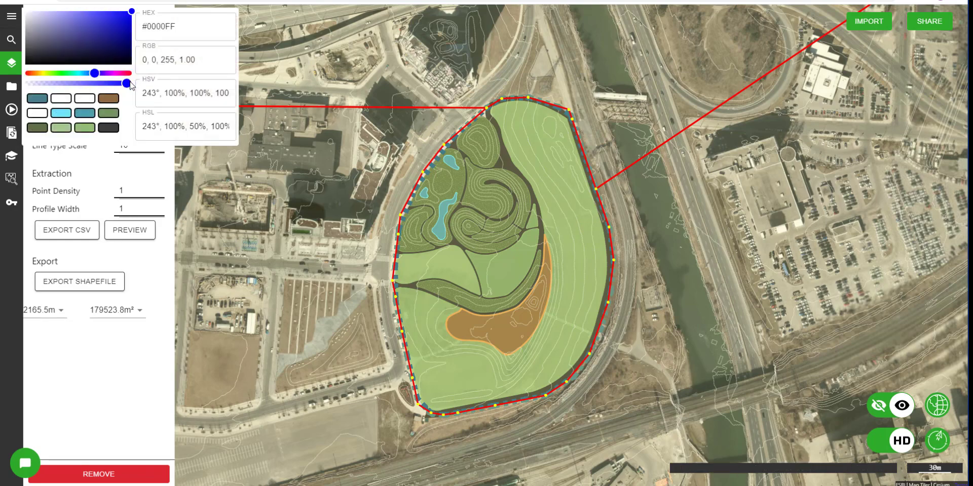
left_click_drag(106, 87, 10, 94)
left_click(154, 187)
- Set the measurement polygon's fill colour to white #FFFFFF with an opacity of 0.60
left_click(125, 61)
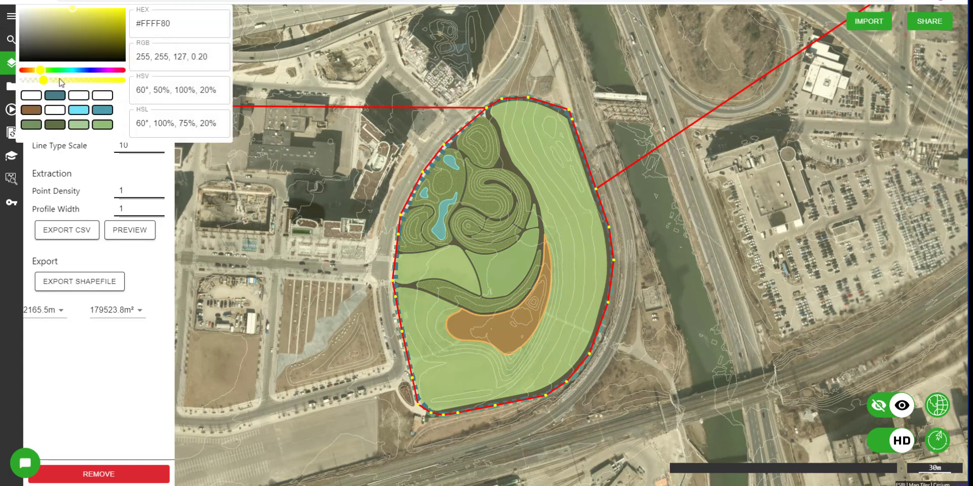
left_click_drag(69, 13, 3, 5)
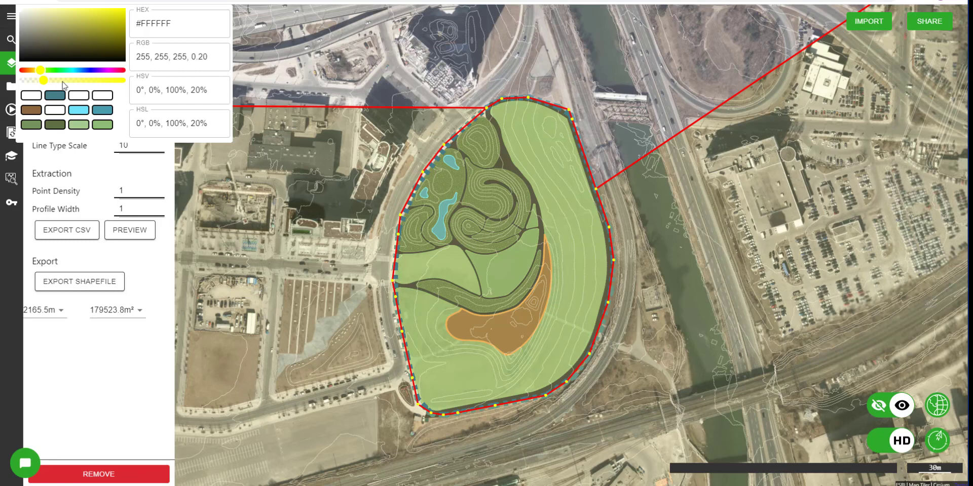
left_click_drag(47, 82, 63, 82)
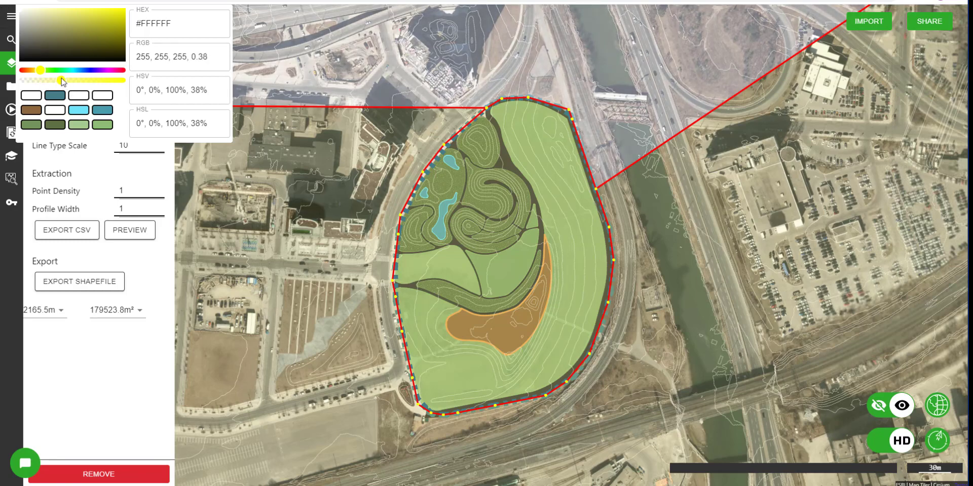
left_click(80, 80)
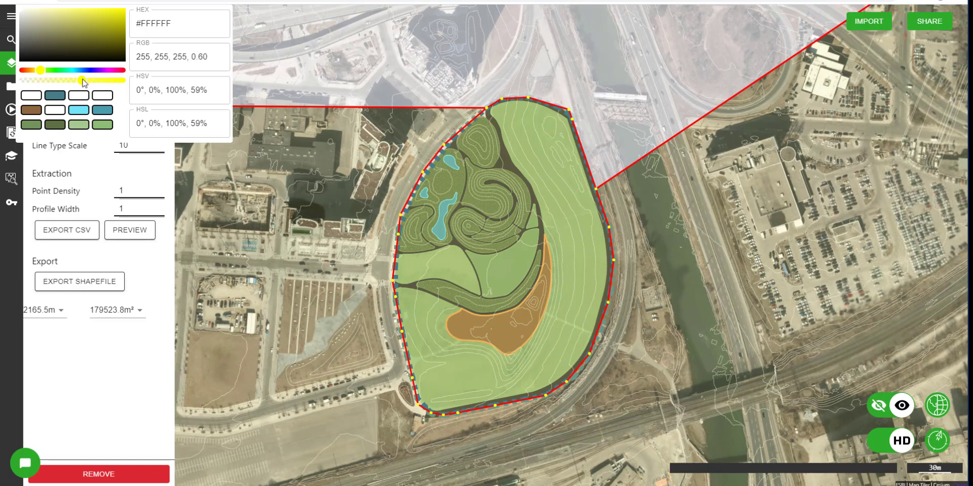
left_click(241, 235)
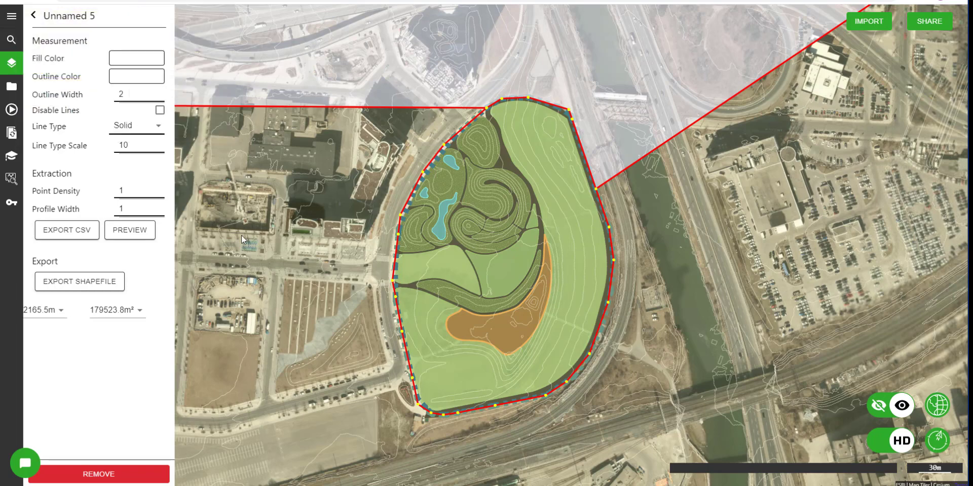
- Give the second measurement polygon around the park a translucent white fill and a transparent outline
left_click(35, 19)
scroll(75, 248, "down", 5)
left_click(86, 377)
left_click(135, 60)
left_click_drag(53, 80, 2, 81)
left_click(145, 163)
left_click(136, 76)
left_click(123, 174)
- Rename the two white masking polygons as Mask 1 and Mask 2
triple_click(65, 16)
type("Mask 1")
left_click(33, 16)
left_click(93, 443)
triple_click(66, 15)
type("Mask 2")
left_click(33, 16)
right_click(48, 446)
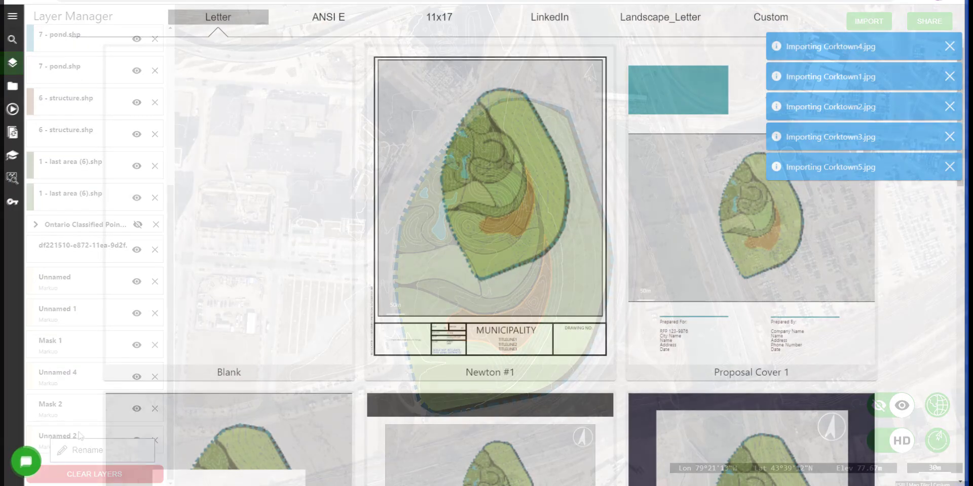
- Create the figure layout from the Letter-size Template 1
scroll(822, 301, "down", 9)
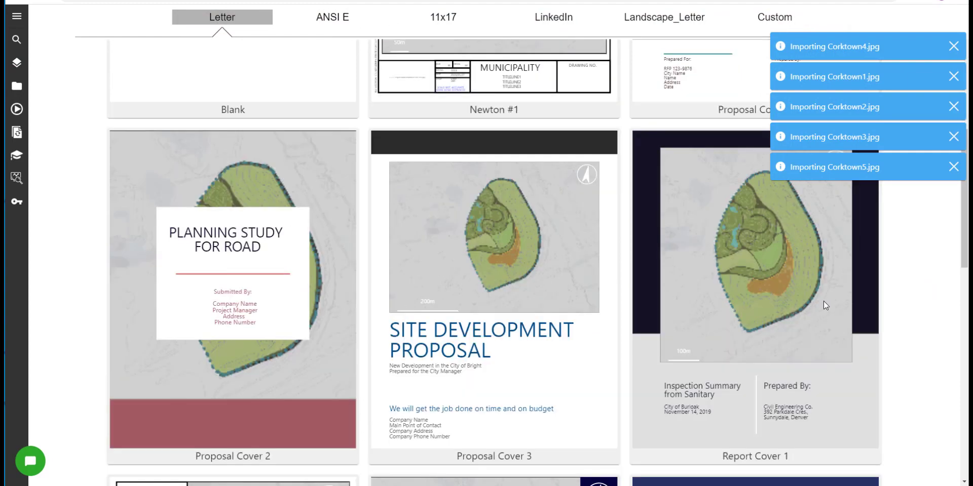
scroll(823, 301, "down", 4)
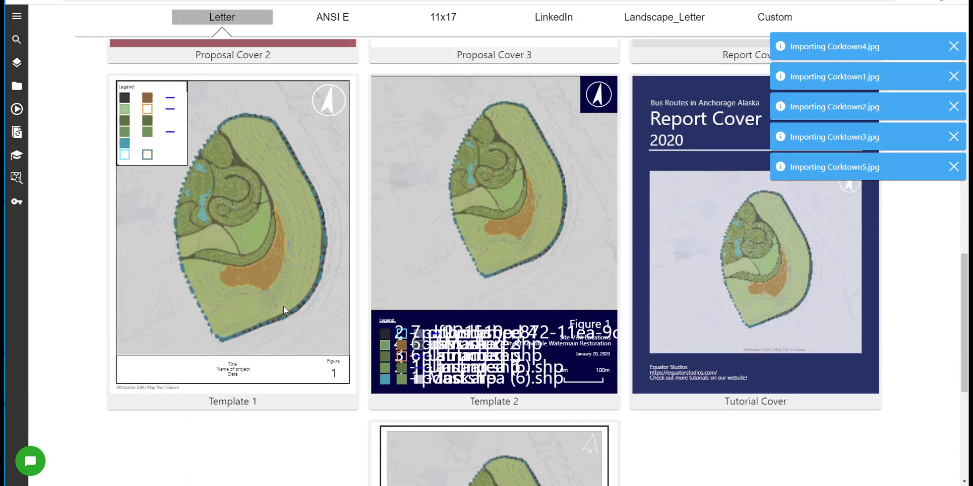
left_click(283, 307)
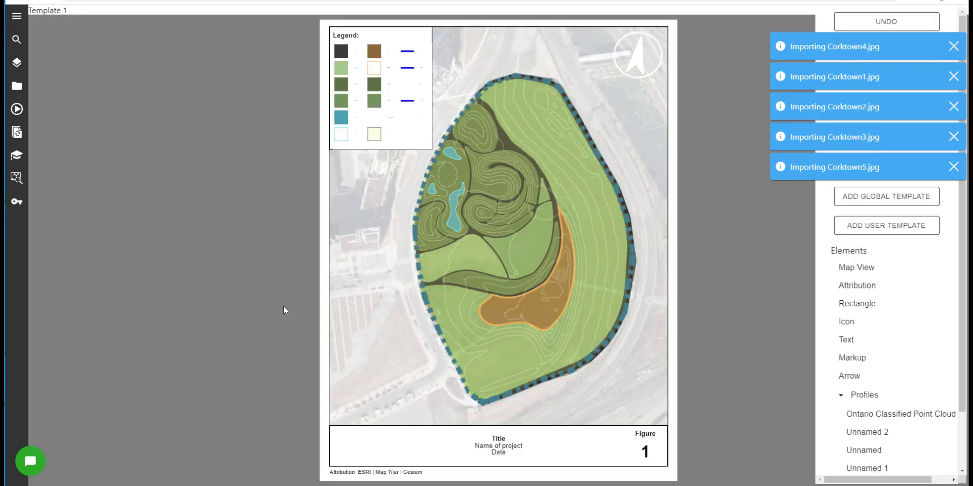
- Move the legend box with its heading and entries off the page into the empty grey area beside it
left_click(348, 34)
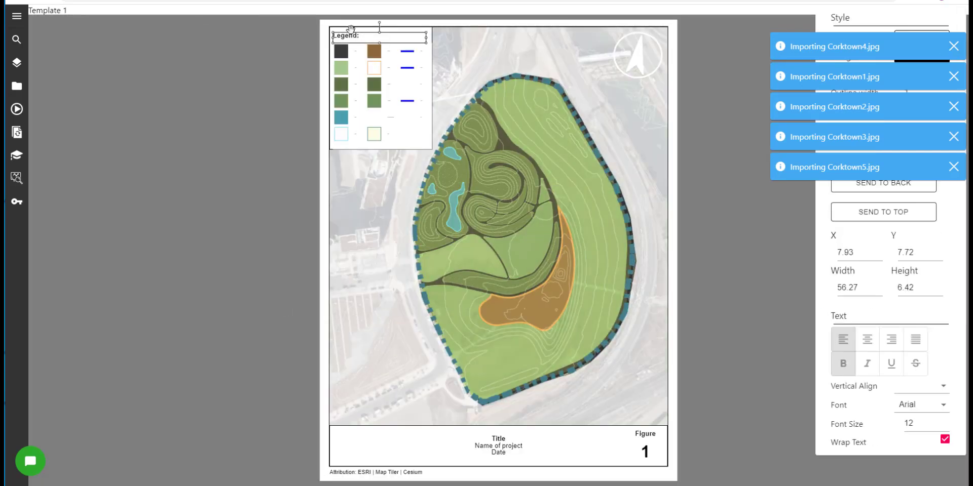
left_click(351, 31)
left_click(353, 34)
left_click(353, 32)
left_click_drag(353, 29, 196, 341)
- Reposition the map inside its frame so the park sits in the upper-left part of the view
left_click(512, 269)
scroll(512, 270, "down", 1)
mouse_move(513, 270)
left_mouse_down()
mouse_move(508, 317)
mouse_move(513, 271)
left_mouse_up()
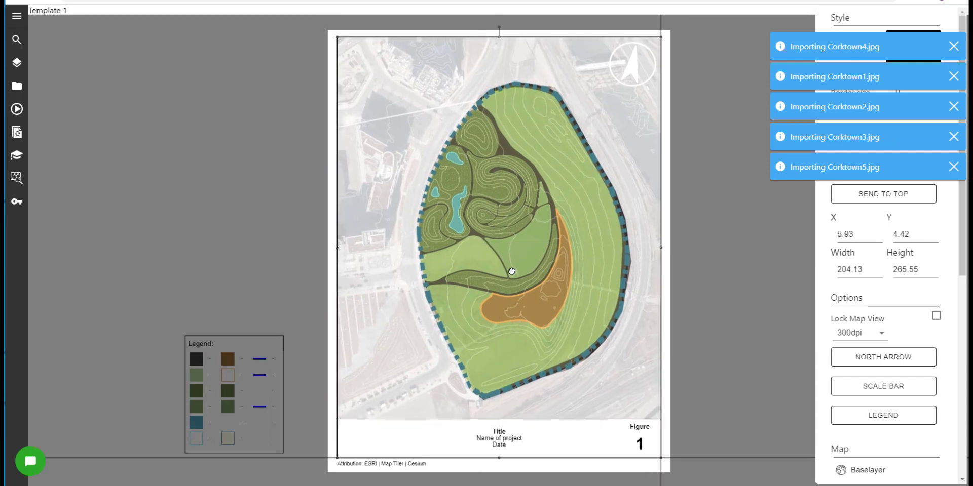
left_click_drag(415, 341, 437, 263)
- Fill the title block with dark navy blue and make its title text white
left_click(459, 437)
left_click(913, 46)
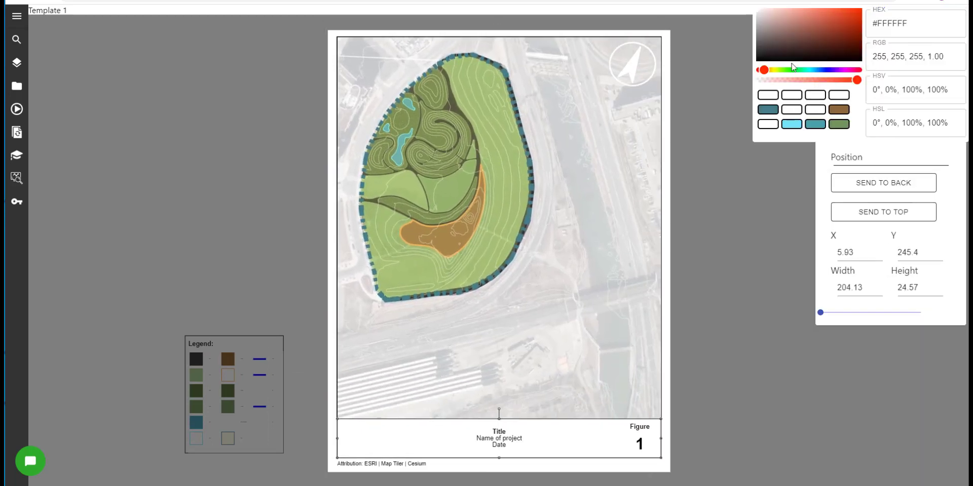
mouse_move(793, 69)
left_mouse_down()
mouse_move(828, 70)
mouse_move(811, 70)
left_mouse_up()
left_click(586, 434)
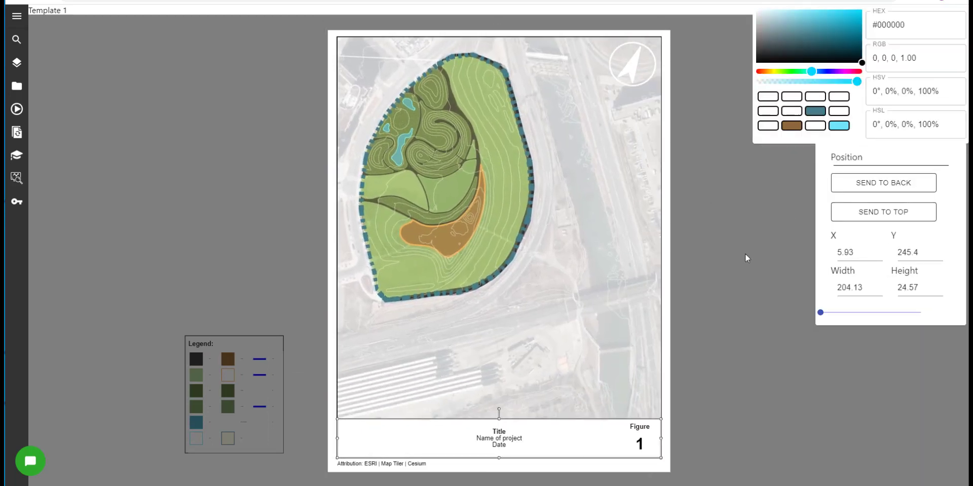
left_click(814, 109)
left_click_drag(812, 71, 821, 70)
- Shorten the map frame from its top edge and move the north arrow into the frame's upper-right corner
mouse_move(636, 319)
left_mouse_down()
mouse_move(645, 326)
mouse_move(639, 319)
left_mouse_up()
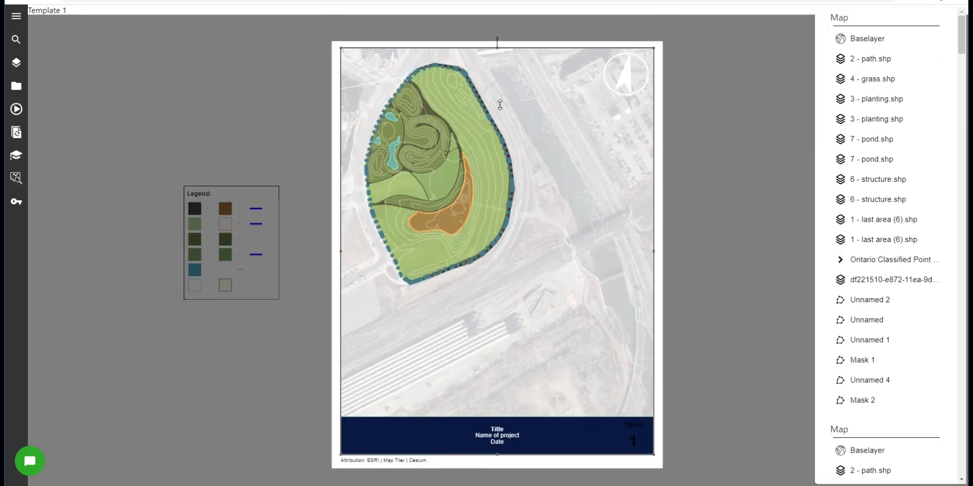
left_click_drag(499, 73, 500, 214)
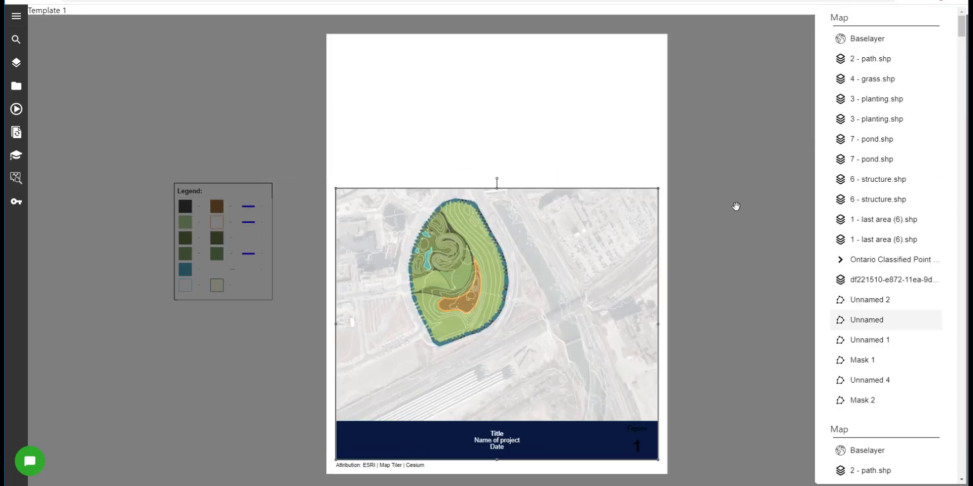
scroll(915, 381, "down", 5)
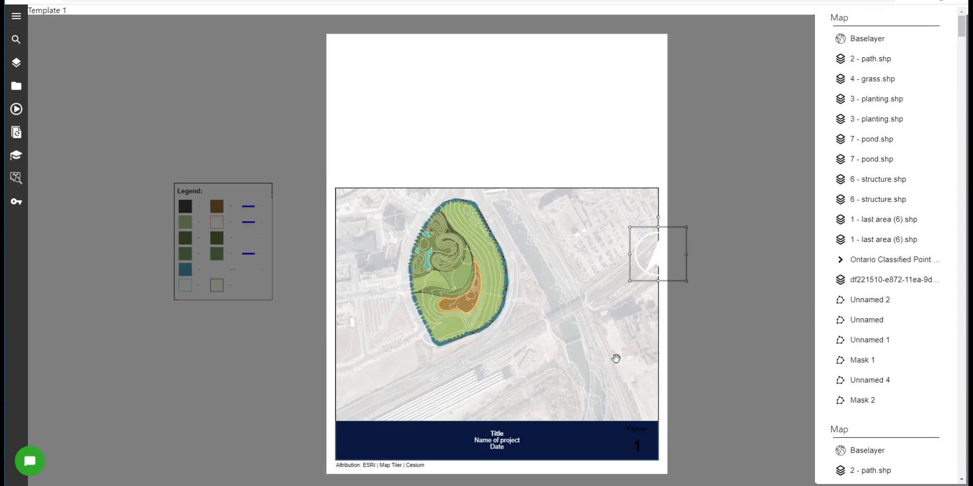
left_click_drag(661, 240, 627, 206)
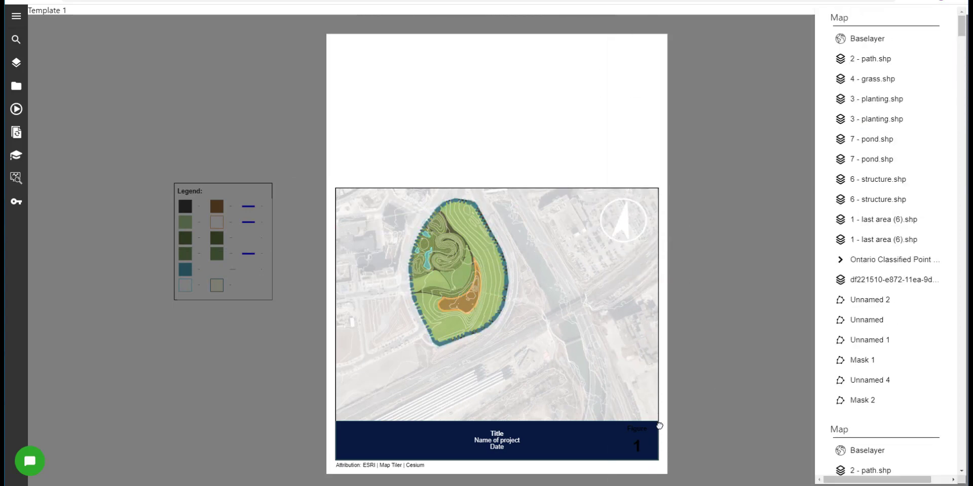
- Resize the map frame to fill the upper-left part of the page and centre the enlarged park inside it
scroll(651, 415, "up", 1)
left_click(650, 415)
left_click_drag(688, 322, 590, 304)
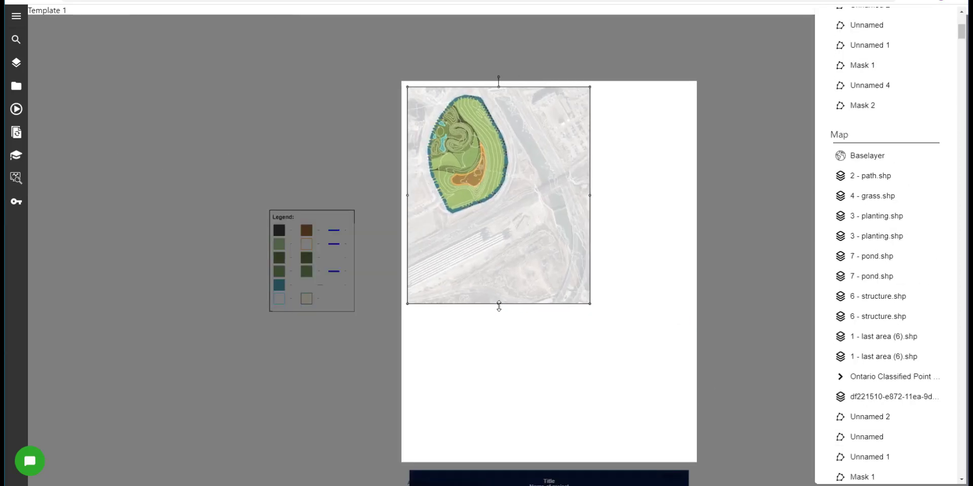
left_click_drag(499, 305, 499, 322)
scroll(476, 229, "up", 2)
left_click_drag(517, 260, 551, 273)
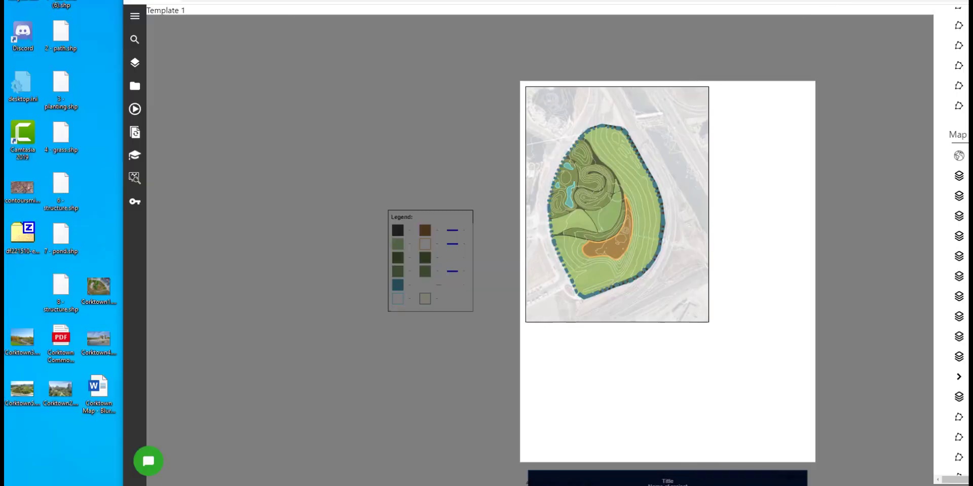
- Insert three Corktown photos from the desktop into the empty page area beside the map
left_click_drag(22, 389, 795, 156)
left_click_drag(742, 116, 808, 172)
left_click_drag(98, 339, 741, 284)
left_click_drag(22, 337, 780, 231)
left_click_drag(507, 1, 388, 1)
- Resize and align the three photos in a column beside the map, matching the map frame's height
left_click_drag(661, 234, 686, 251)
left_click(625, 285)
left_click_drag(625, 286, 613, 272)
left_click_drag(627, 287, 685, 326)
left_click(580, 322)
left_click_drag(591, 322, 594, 326)
- Reposition the navy title block along the page bottom and make the figure label and number white
scroll(605, 370, "down", 2)
left_click_drag(649, 458, 649, 416)
left_click_drag(557, 455, 557, 436)
scroll(677, 463, "up", 3)
left_click(648, 394)
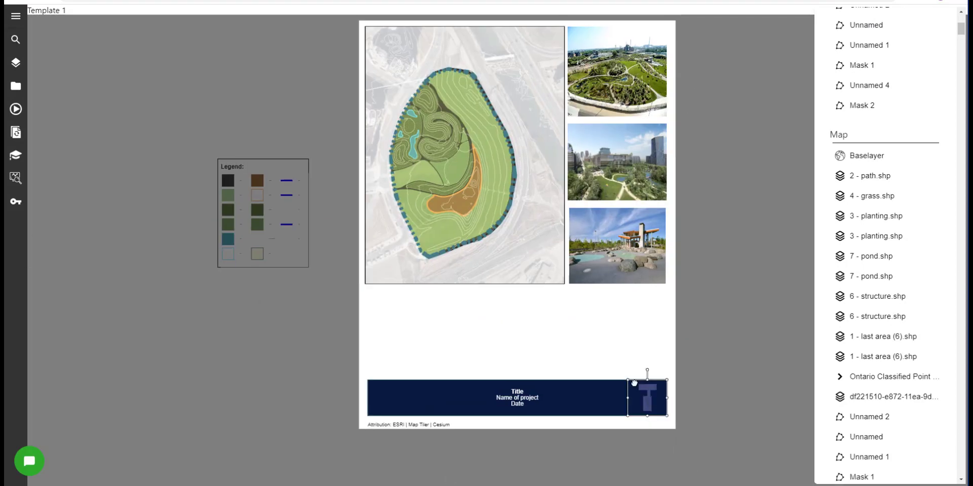
left_click(808, 145)
- Move the legend entries back onto the page below the map and widen them into several columns
scroll(807, 141, "down", 1)
left_click_drag(293, 213, 434, 320)
left_click_drag(478, 320, 642, 309)
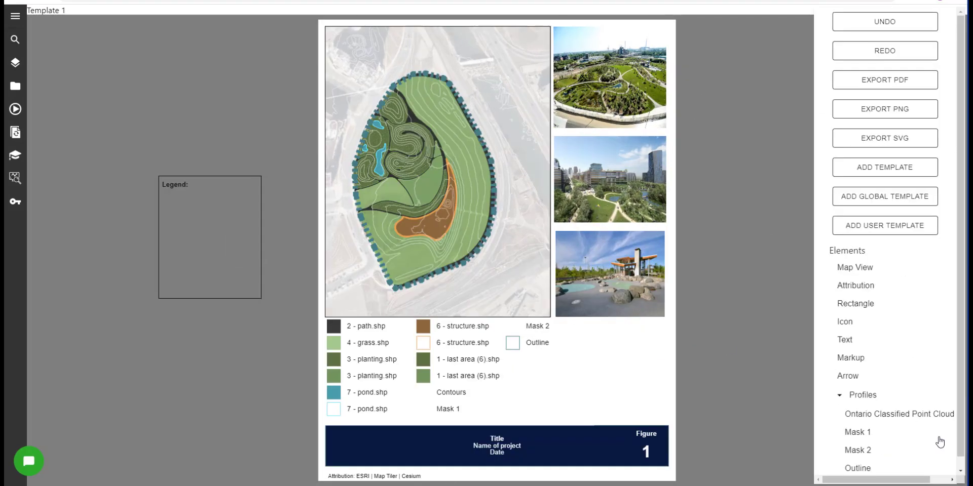
- Add a text box about 66 by 53 units below the photos, beside the legend
left_click_drag(565, 325, 670, 410)
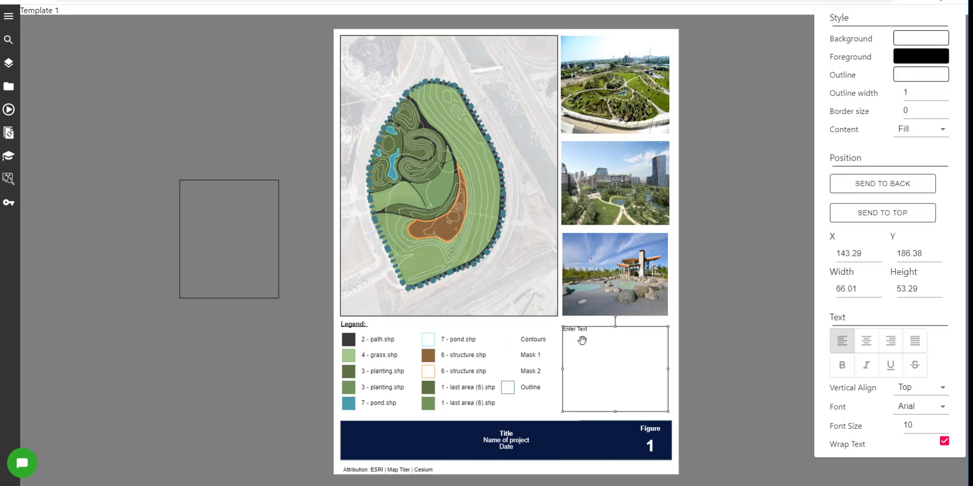